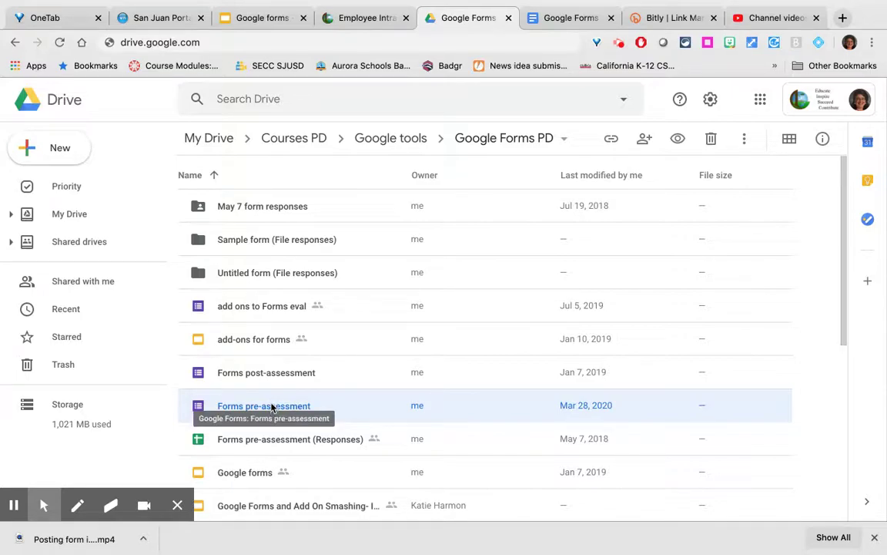
- Open the Forms pre-assessment form and review the insights and frequently missed questions in its response summary
double_click(271, 407)
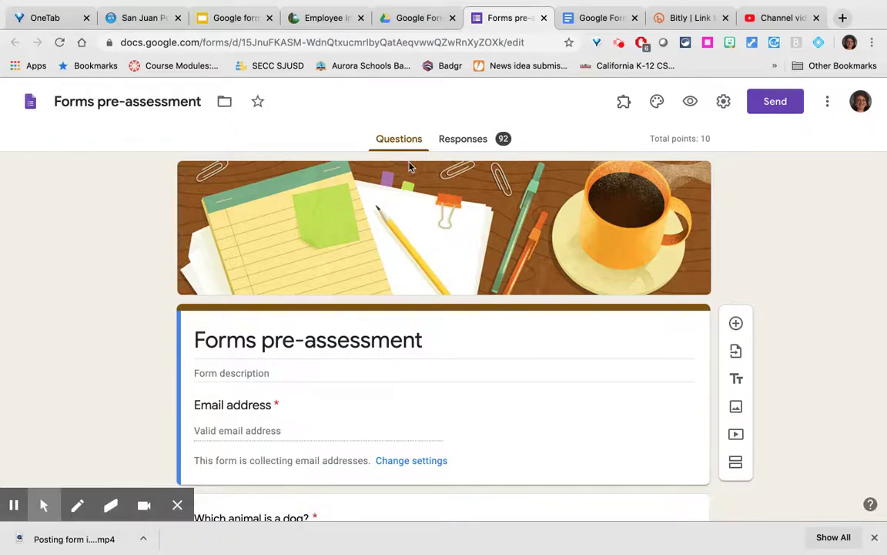
click(463, 141)
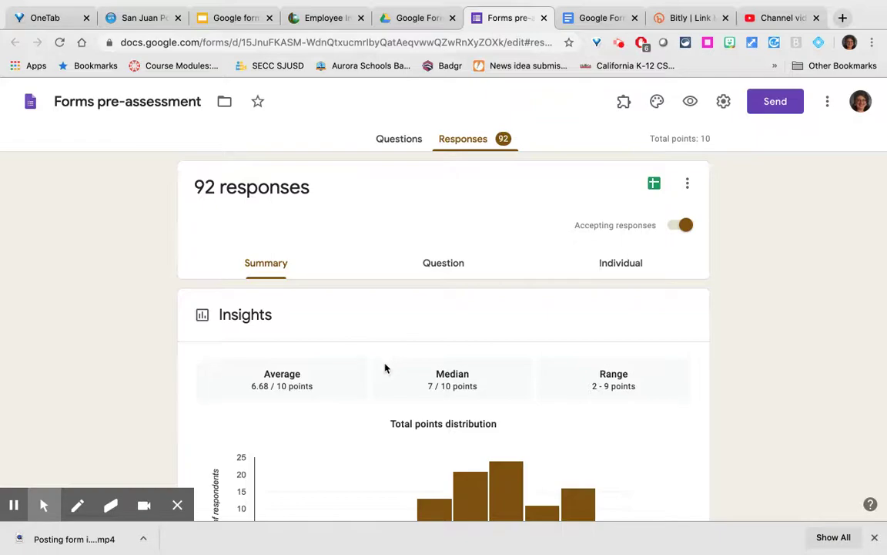
scroll(385, 368, down, 2)
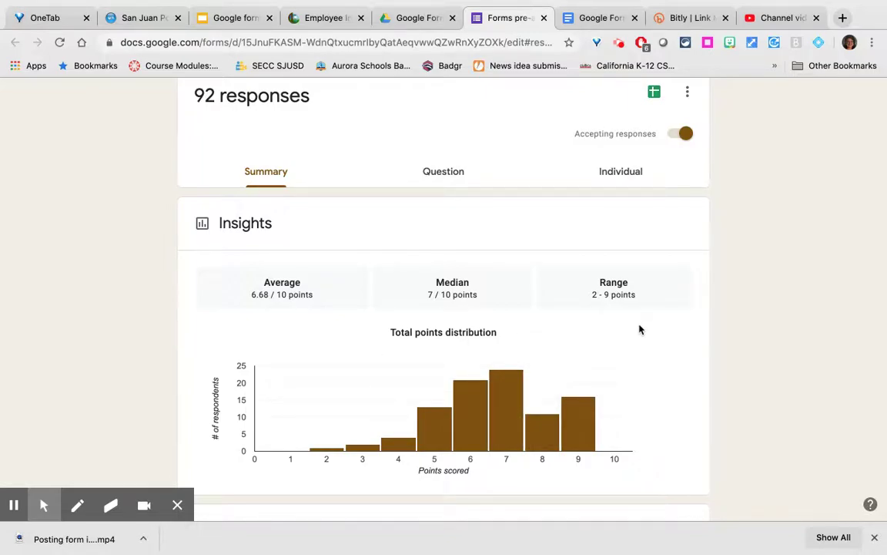
scroll(603, 406, down, 6)
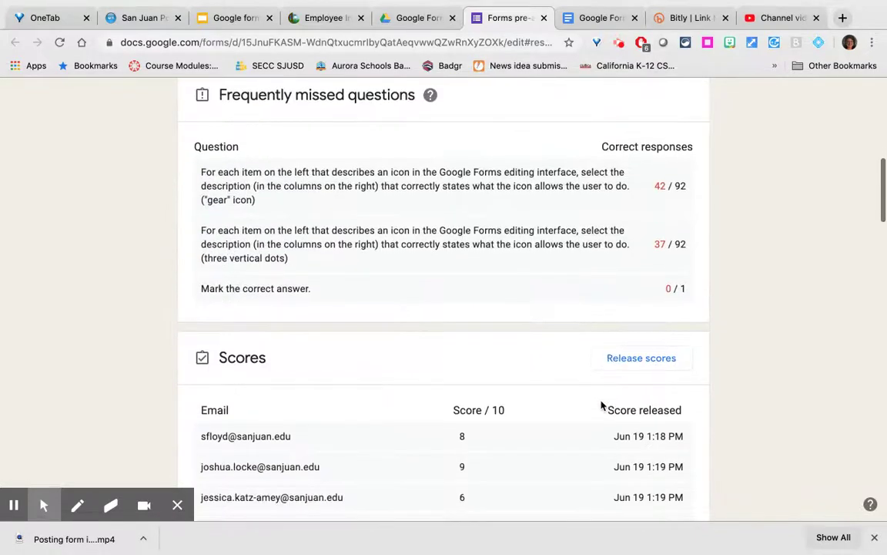
scroll(602, 406, up, 1)
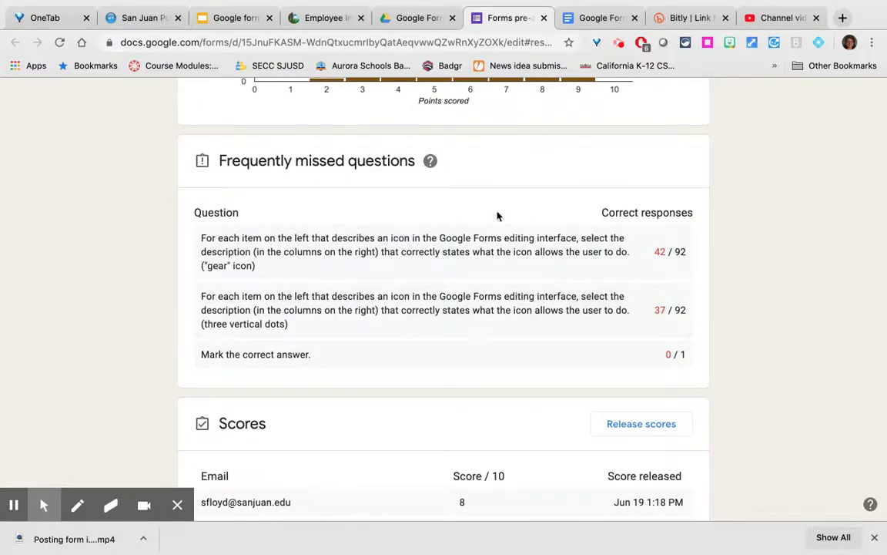
- Examine the summary charts for the dog question and the question about adding collaborators
scroll(524, 264, down, 20)
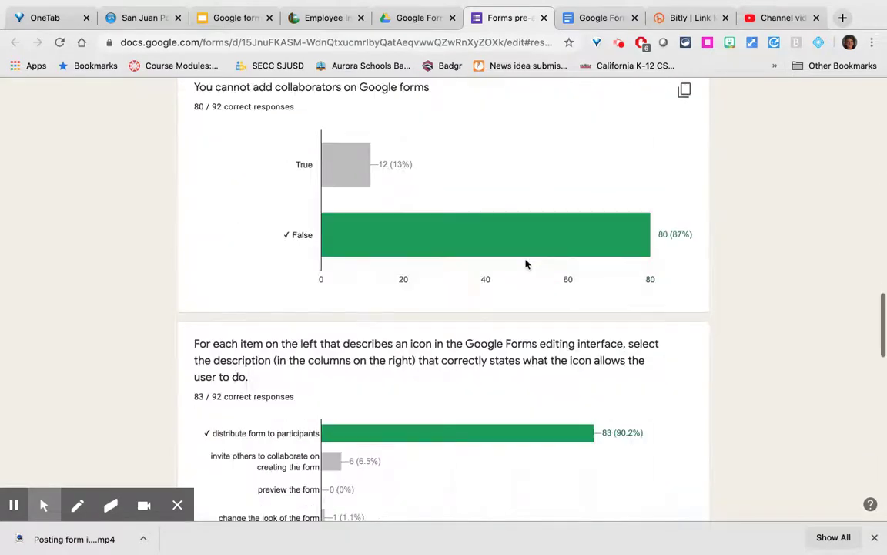
scroll(524, 264, up, 2)
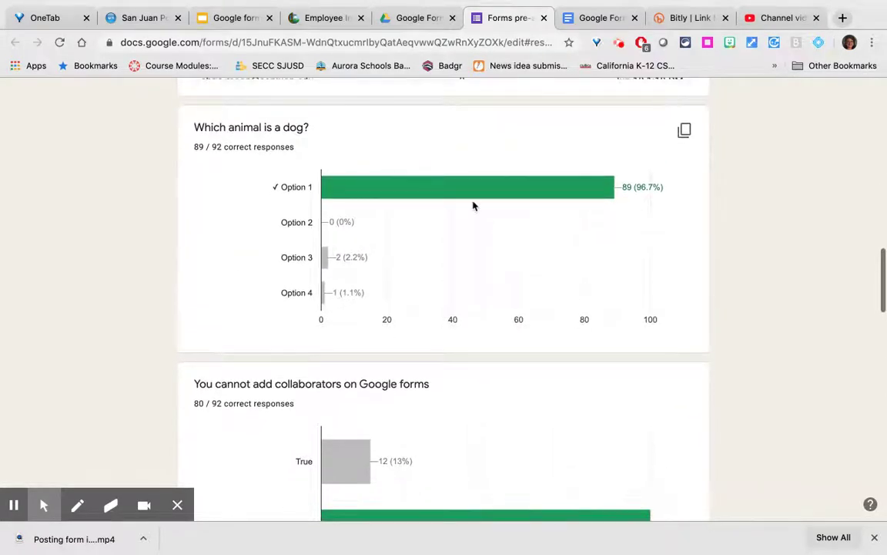
mouse_move(400, 182)
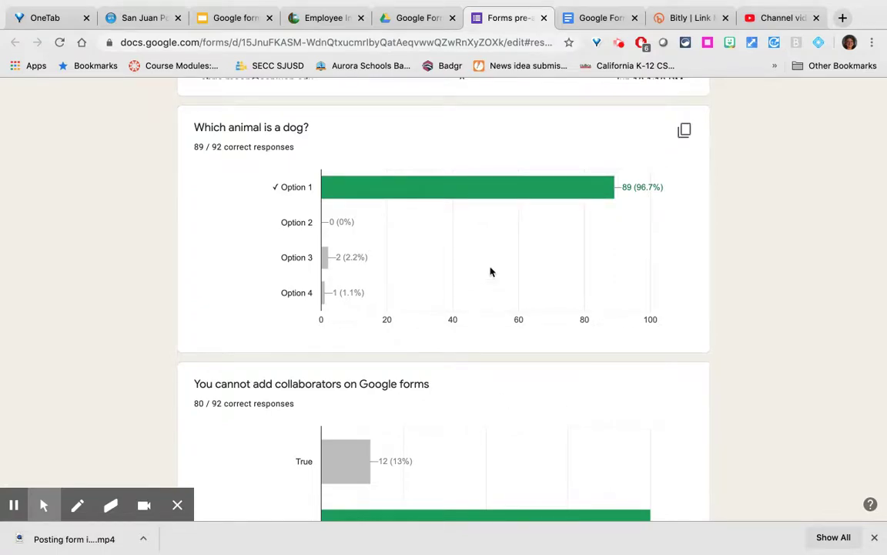
mouse_move(475, 198)
scroll(354, 322, down, 5)
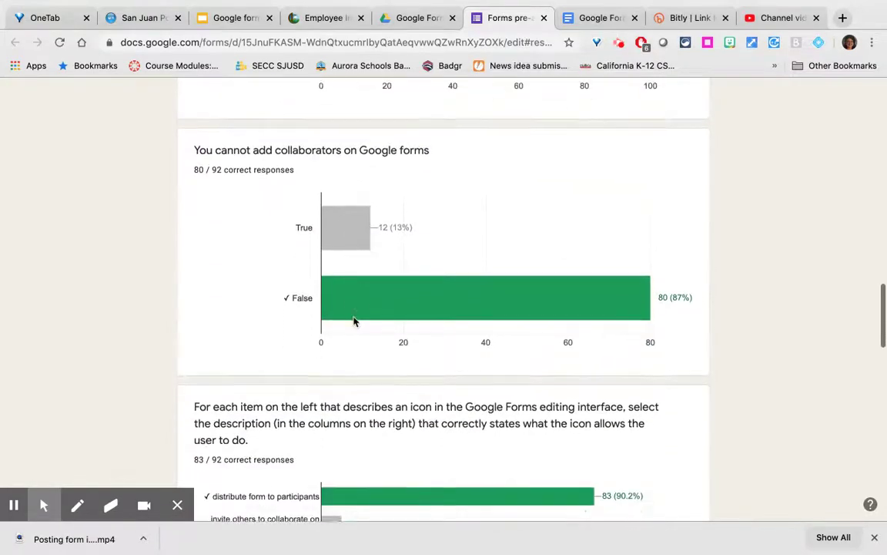
- View the responses by question and examine the answers given to "Which animal is a dog?"
scroll(352, 319, up, 20)
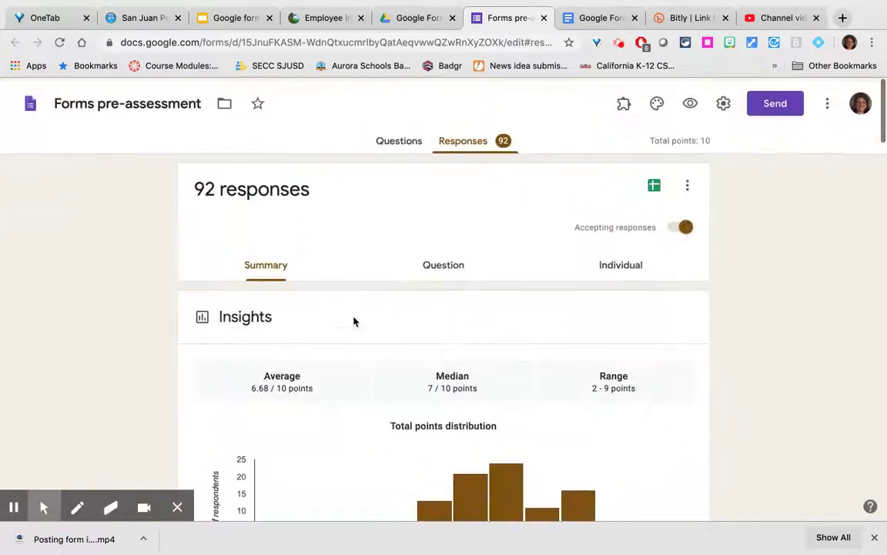
click(437, 266)
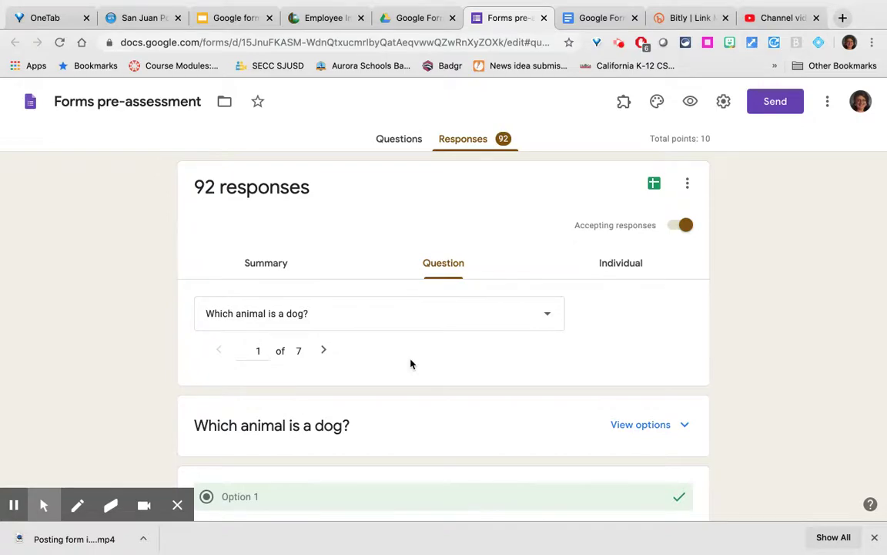
scroll(411, 363, down, 4)
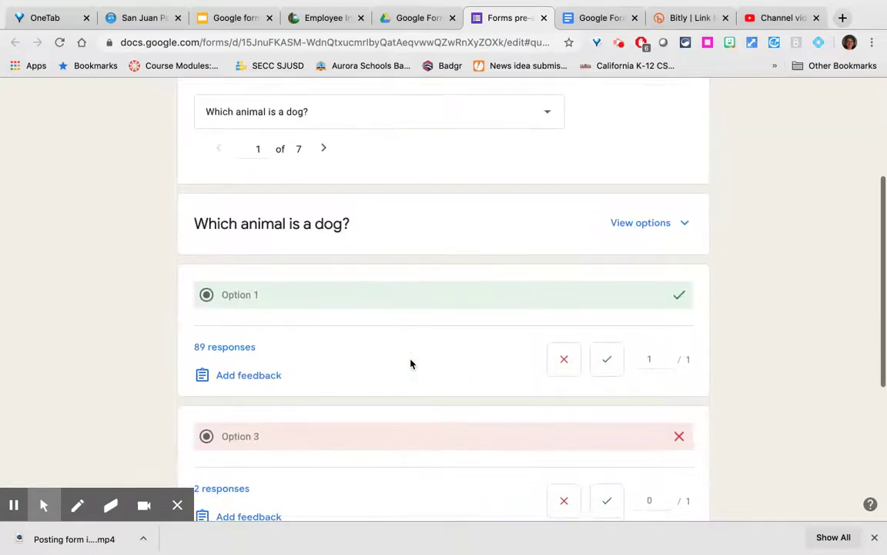
scroll(410, 363, down, 2)
scroll(408, 360, up, 3)
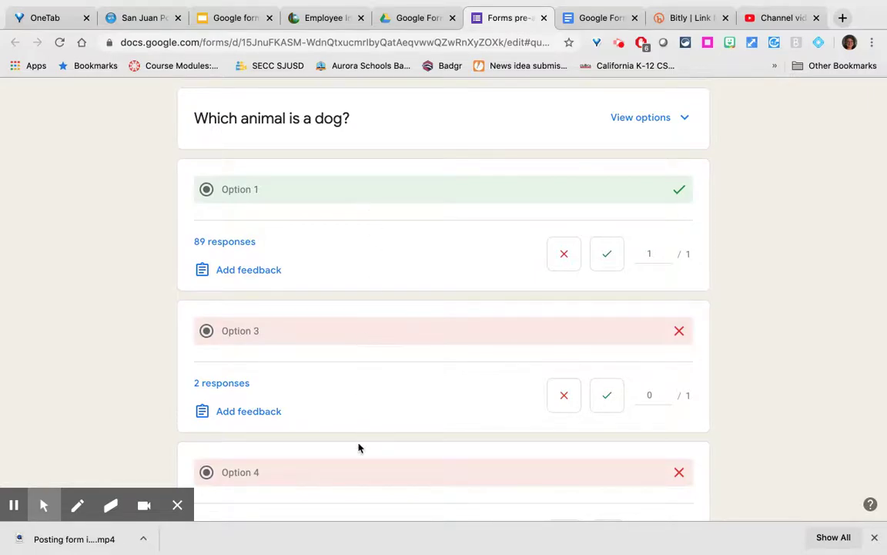
scroll(358, 447, up, 1)
scroll(358, 447, down, 5)
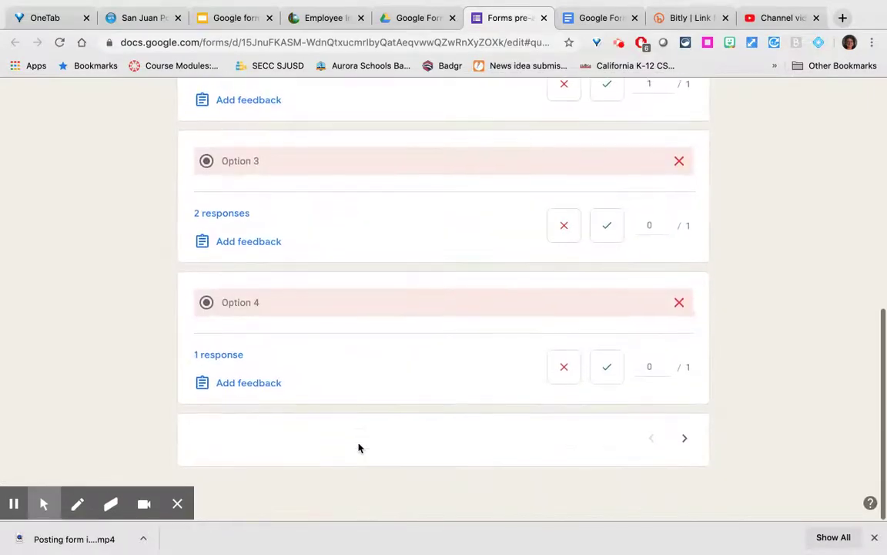
- Go to question 2, "You cannot add collaborators on Google forms", and examine its grouped answers
scroll(358, 447, up, 10)
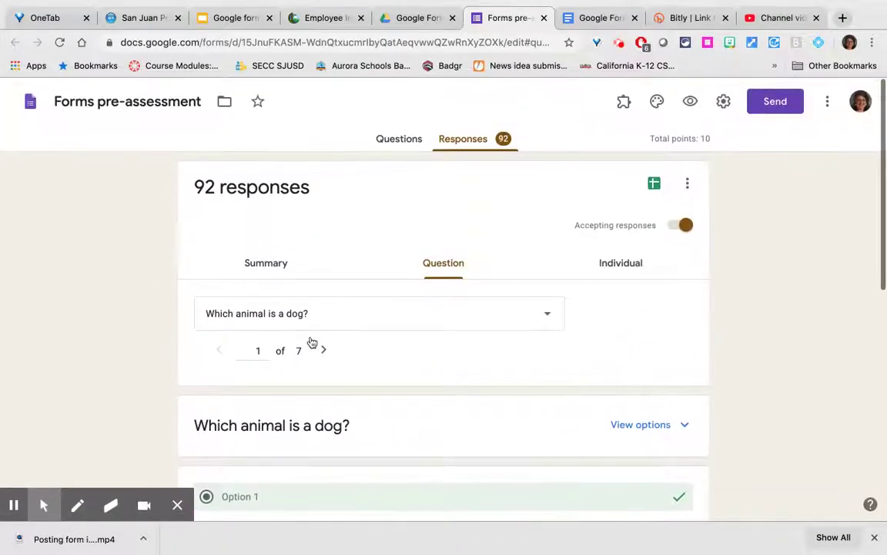
click(324, 353)
scroll(416, 471, down, 4)
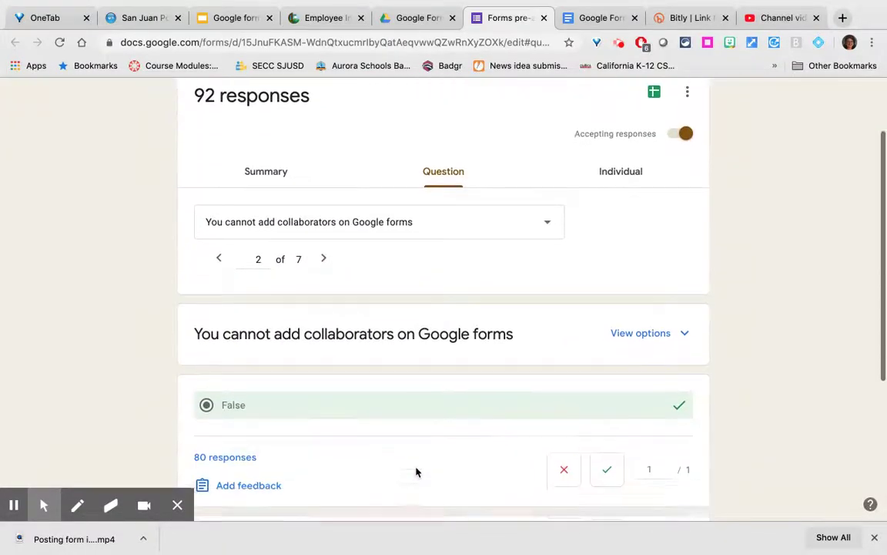
scroll(416, 471, down, 1)
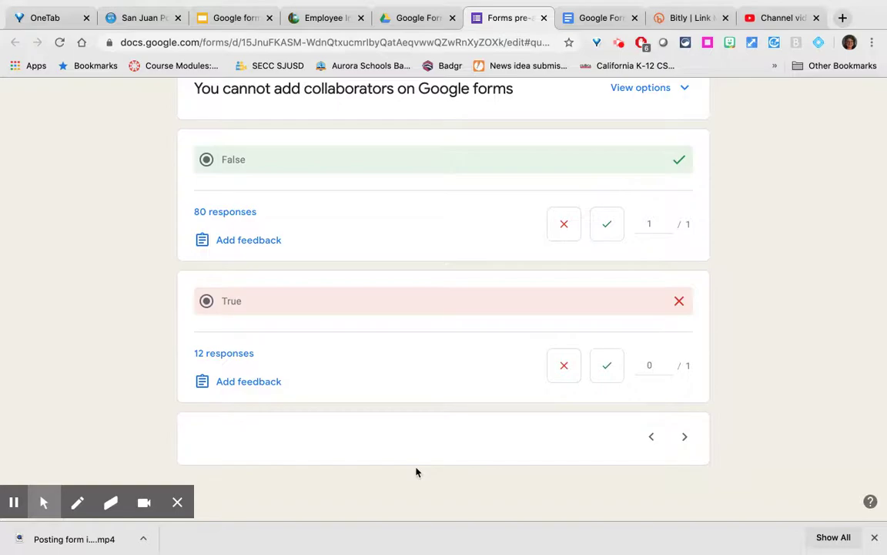
scroll(416, 472, up, 5)
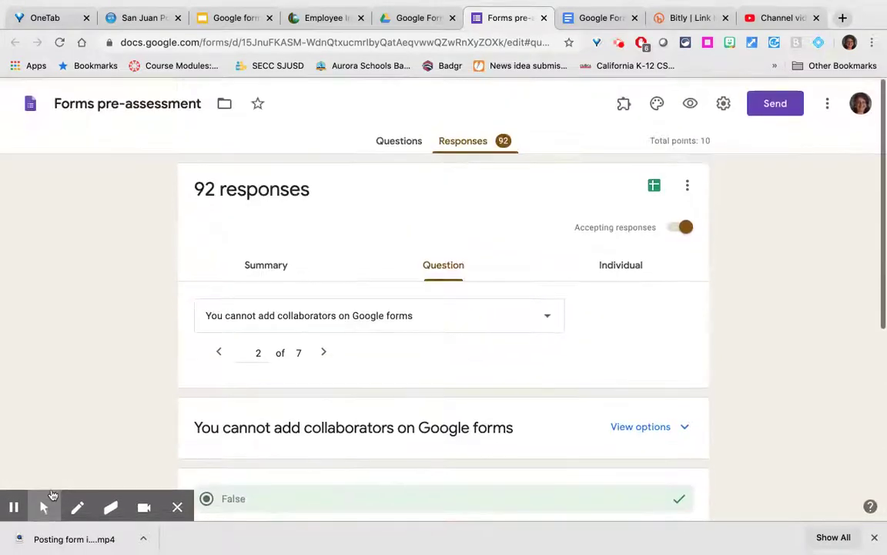
scroll(15, 497, down, 2)
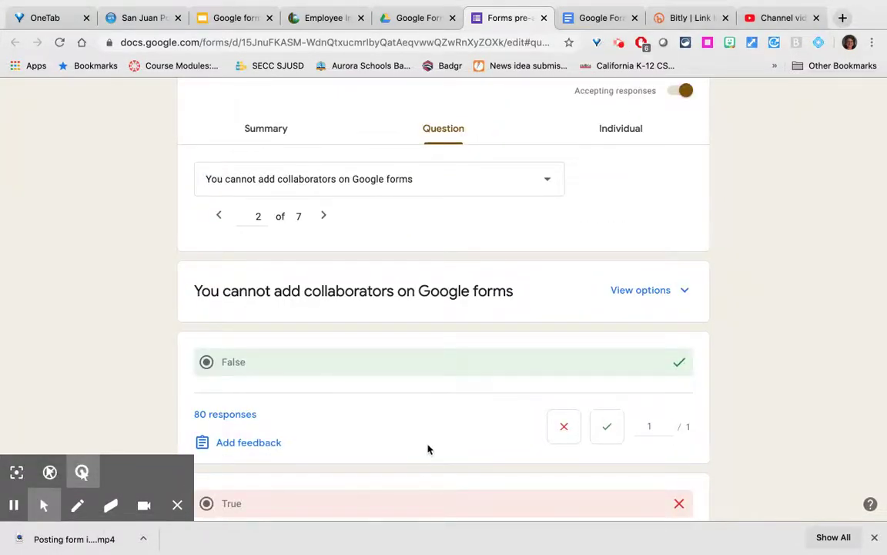
scroll(428, 449, down, 1)
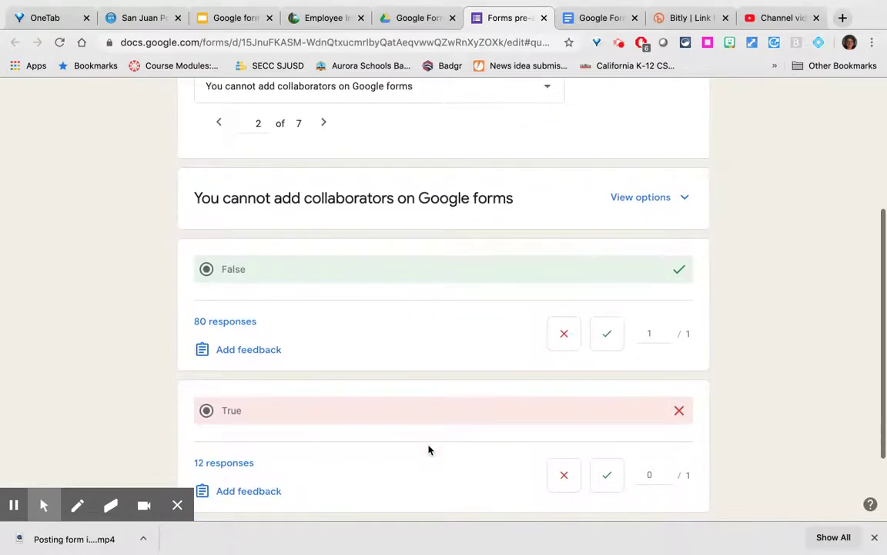
scroll(429, 450, down, 1)
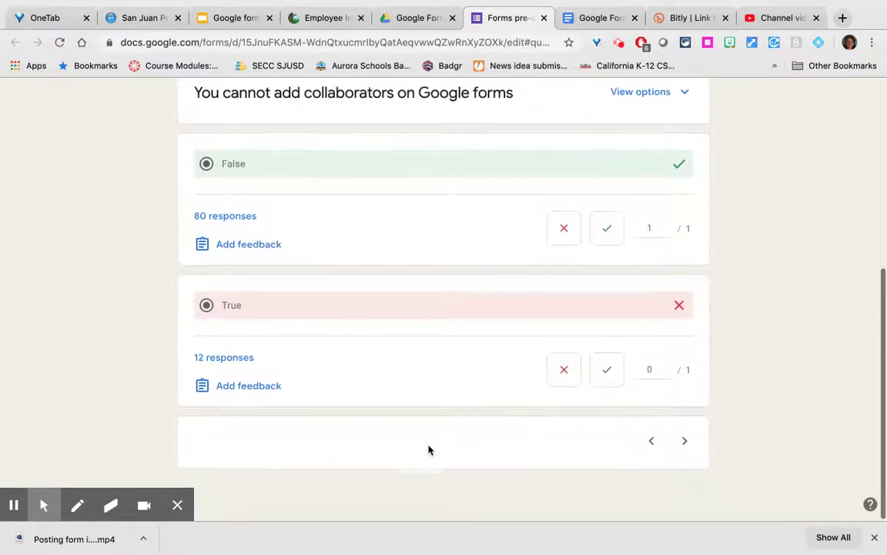
- View the individual responses and examine the first respondent's graded answers through the typical-use question
scroll(429, 450, up, 4)
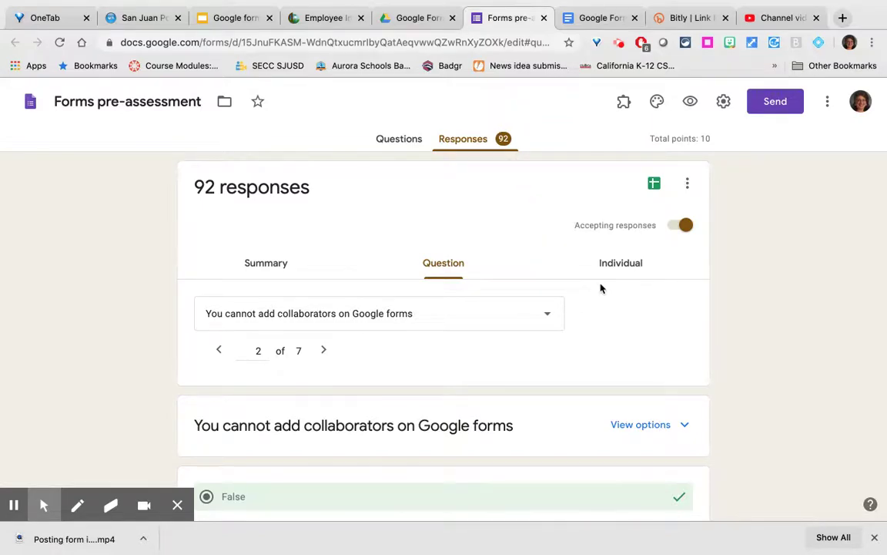
click(620, 273)
scroll(523, 384, down, 10)
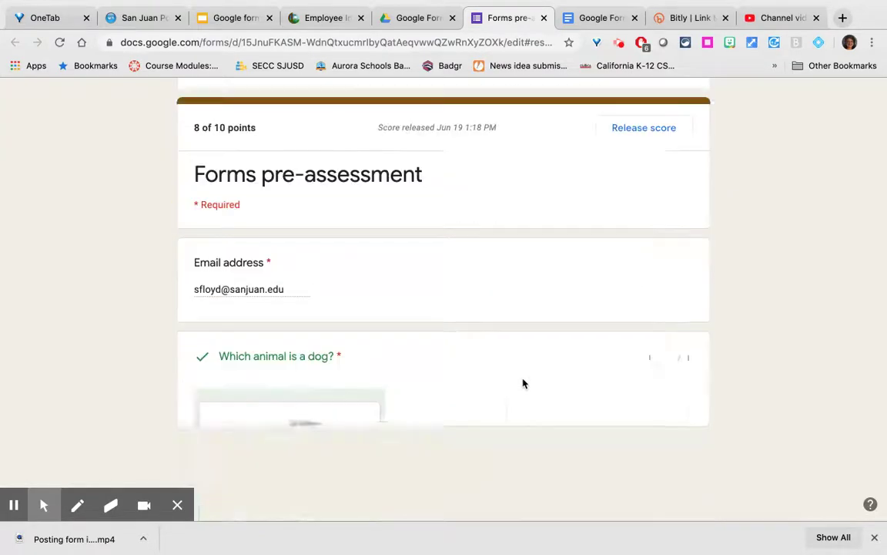
scroll(523, 383, up, 3)
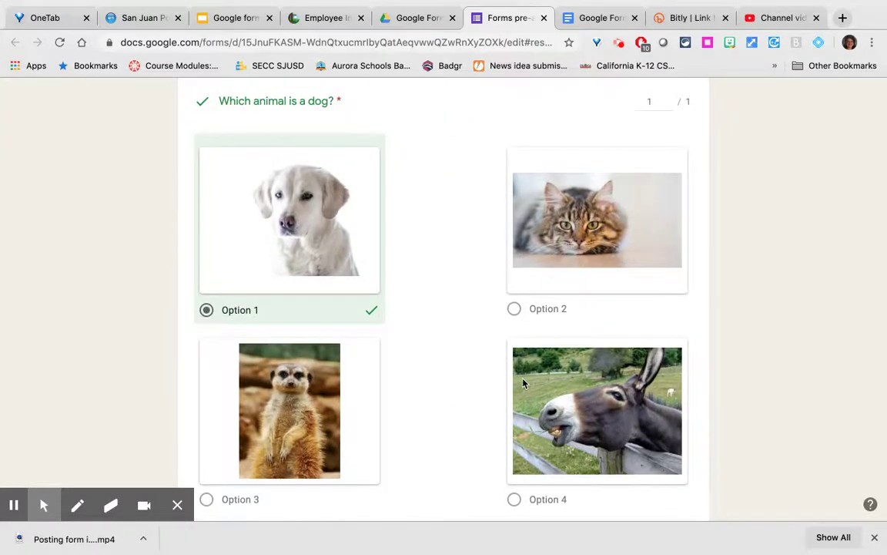
scroll(523, 383, down, 10)
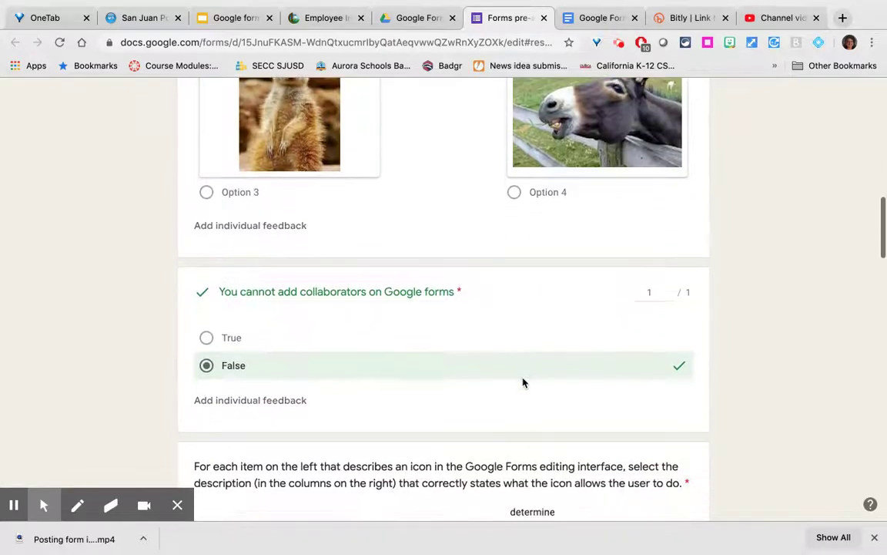
scroll(523, 382, down, 15)
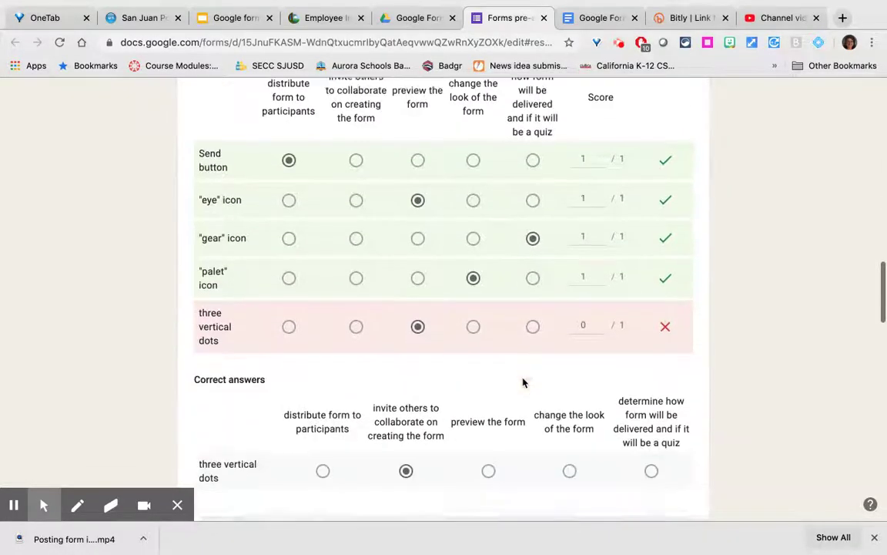
scroll(523, 383, down, 5)
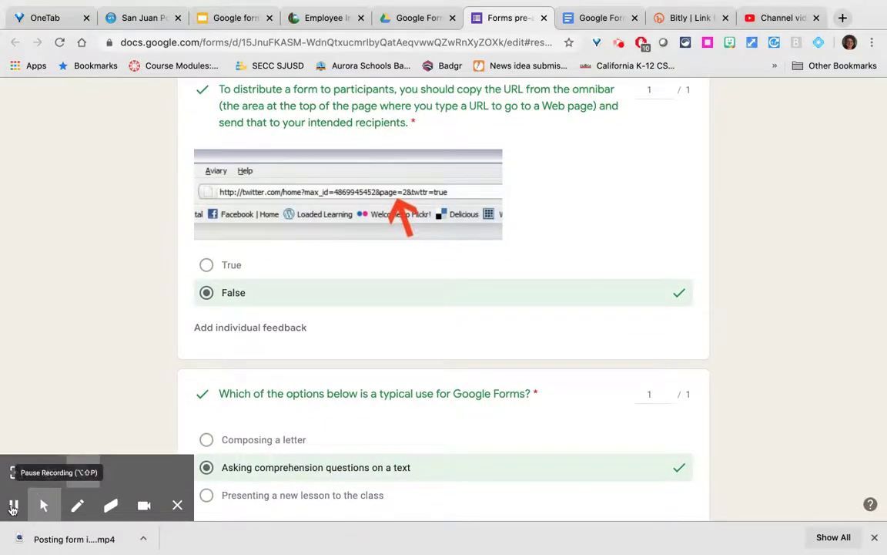
click(13, 506)
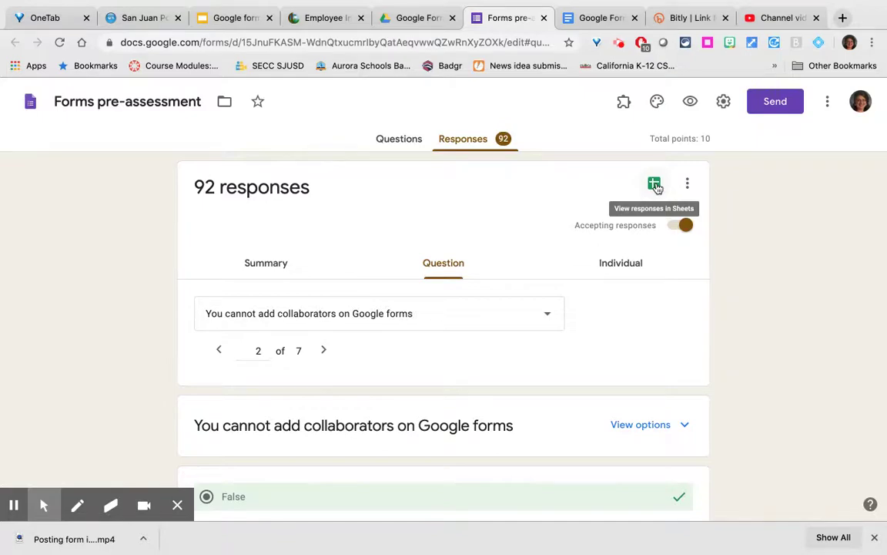
- View the form's responses in the linked Google Sheets spreadsheet, and return to the form
click(655, 185)
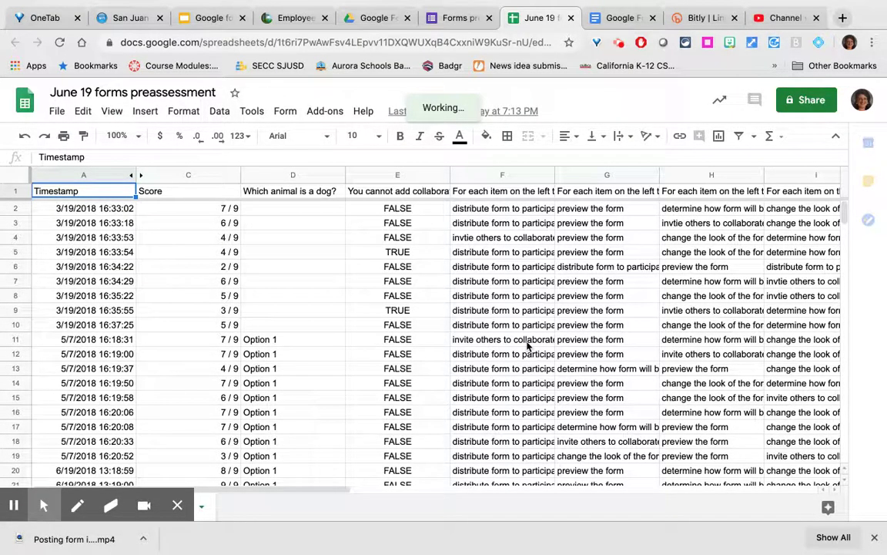
click(458, 18)
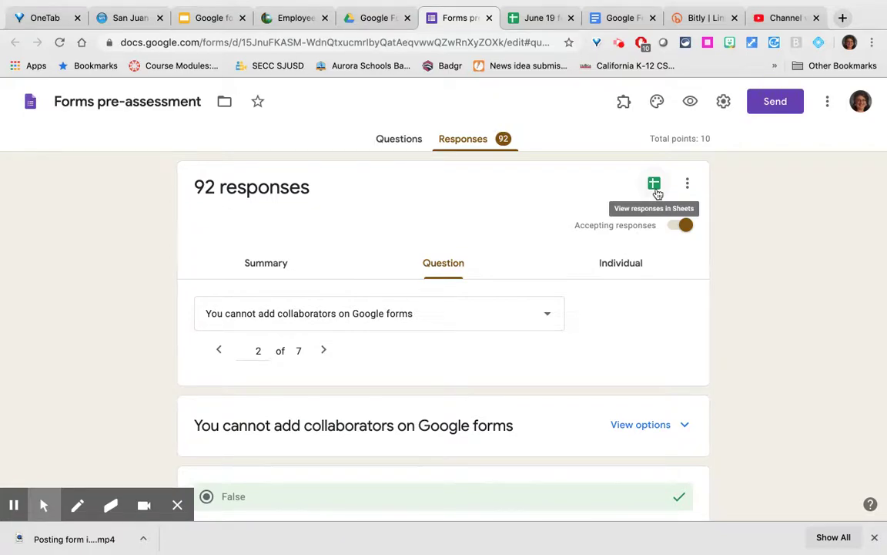
- Stop the form from accepting responses, and turn response acceptance back on
click(680, 225)
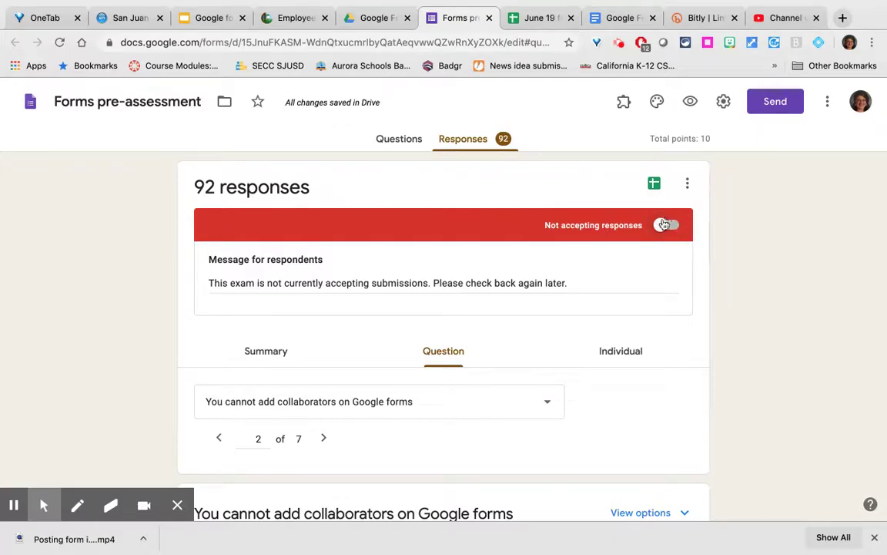
click(664, 225)
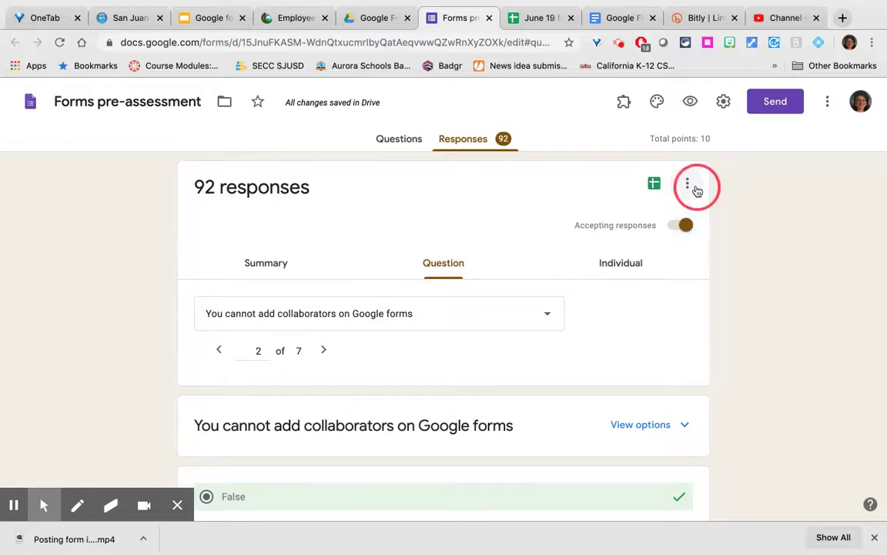
- Examine the additional response options, including email notifications, response destination, unlinking, CSV download, printing and deletion, without choosing any
click(692, 189)
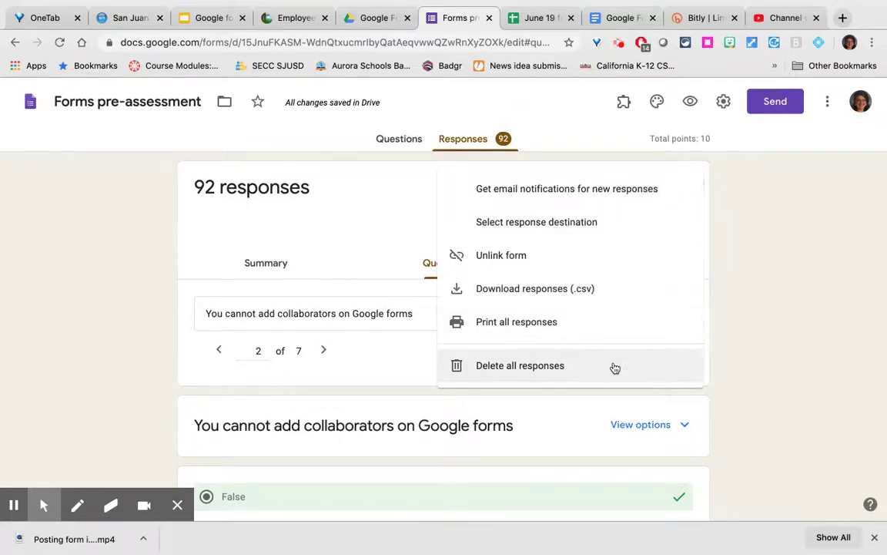
click(753, 269)
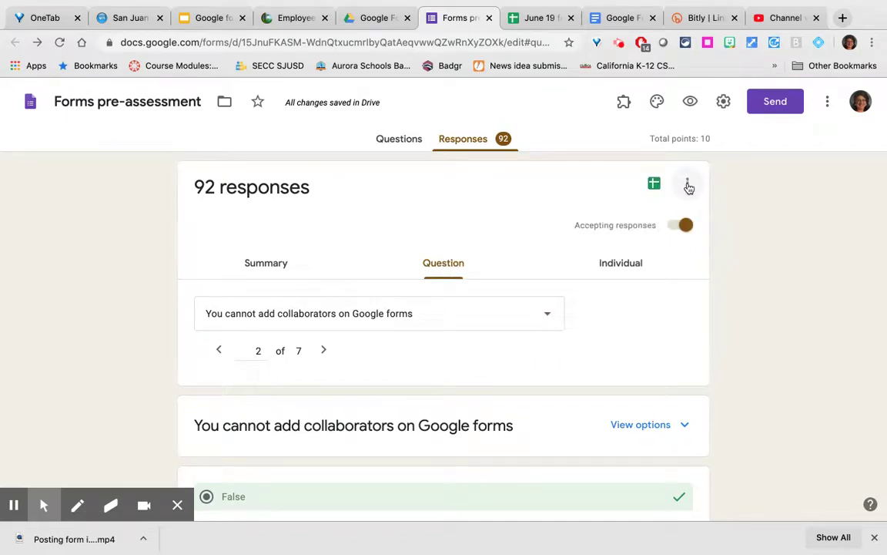